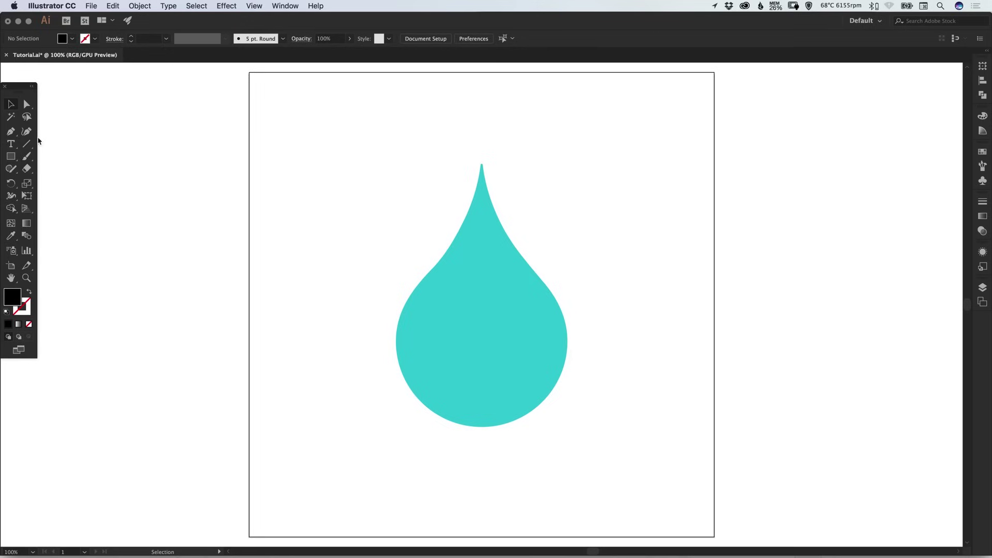
# Draw a closed, curved, bird-like shape with the Pen tool
pyautogui.click(10, 132)
pyautogui.click(304, 165)
pyautogui.moveTo(372, 176); pyautogui.dragTo(372, 205)
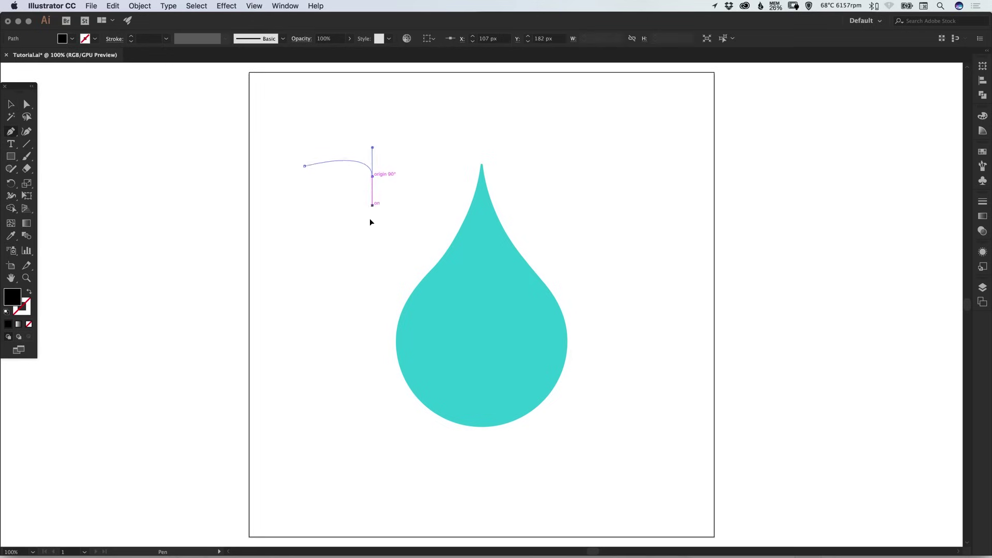
pyautogui.moveTo(329, 260); pyautogui.dragTo(310, 264)
pyautogui.moveTo(209, 274); pyautogui.dragTo(170, 220)
pyautogui.click(162, 216)
pyautogui.moveTo(199, 182); pyautogui.dragTo(337, 137)
pyautogui.click(304, 165)
# In Outline view, delete the bird shape's top segment, leaving an open path
pyautogui.hotkey('ctrl', 'y')
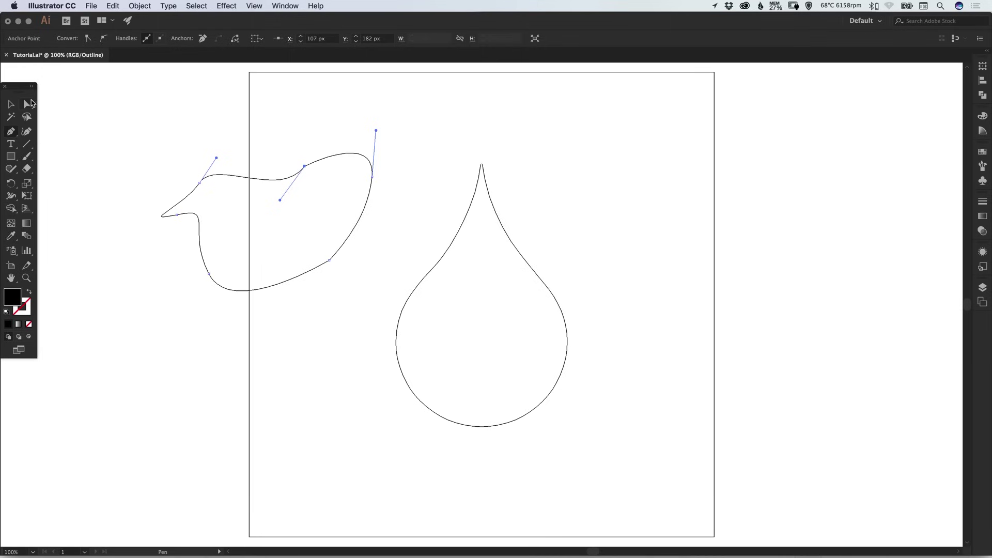
pyautogui.click(27, 104)
pyautogui.click(226, 226)
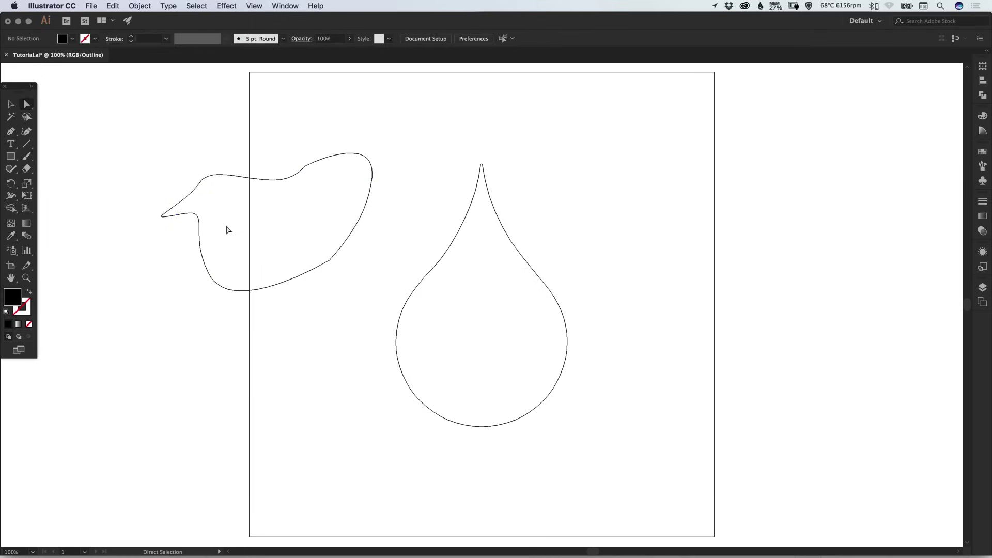
pyautogui.click(280, 180)
pyautogui.press('Delete')
pyautogui.press('v')
pyautogui.press('super+y')
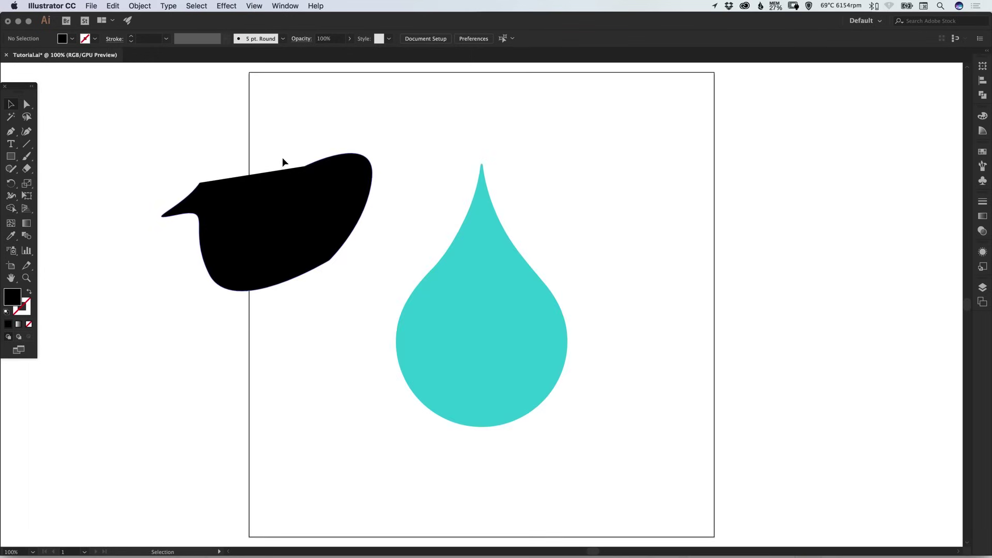
pyautogui.press('super+y')
# Join the bird shape's two open end points with a new segment
pyautogui.press('a')
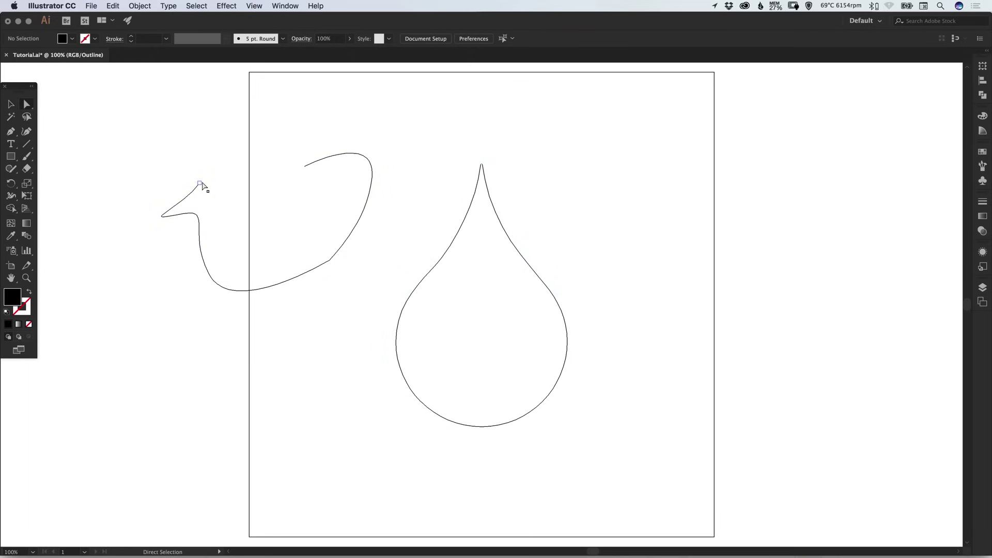
pyautogui.moveTo(199, 188); pyautogui.dragTo(207, 150)
pyautogui.hotkey('ctrl', 'j')
pyautogui.click(202, 213)
# Delete the bird-like shape and return to Preview showing the teal drop
pyautogui.press('v')
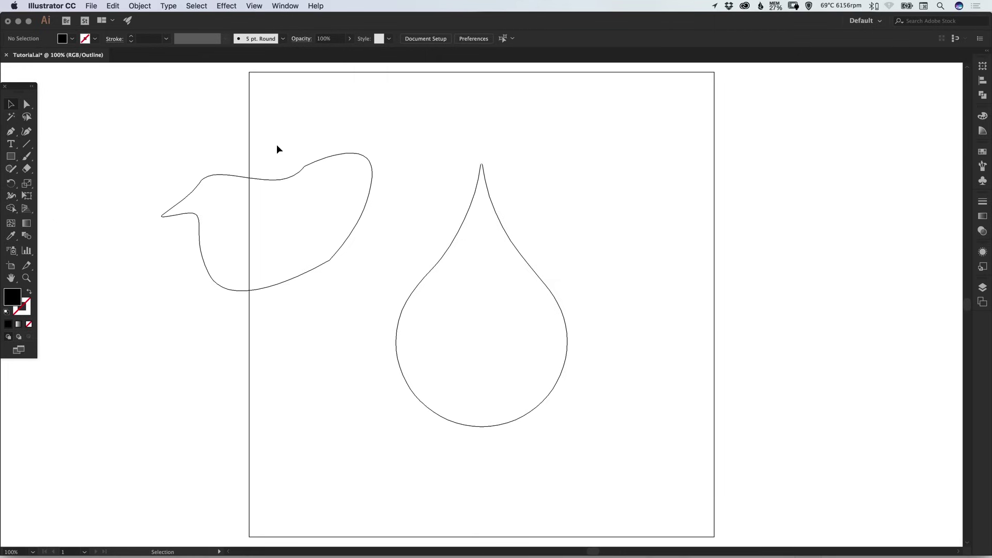
pyautogui.moveTo(277, 144); pyautogui.dragTo(301, 229)
pyautogui.press('Delete')
pyautogui.press('super+y')
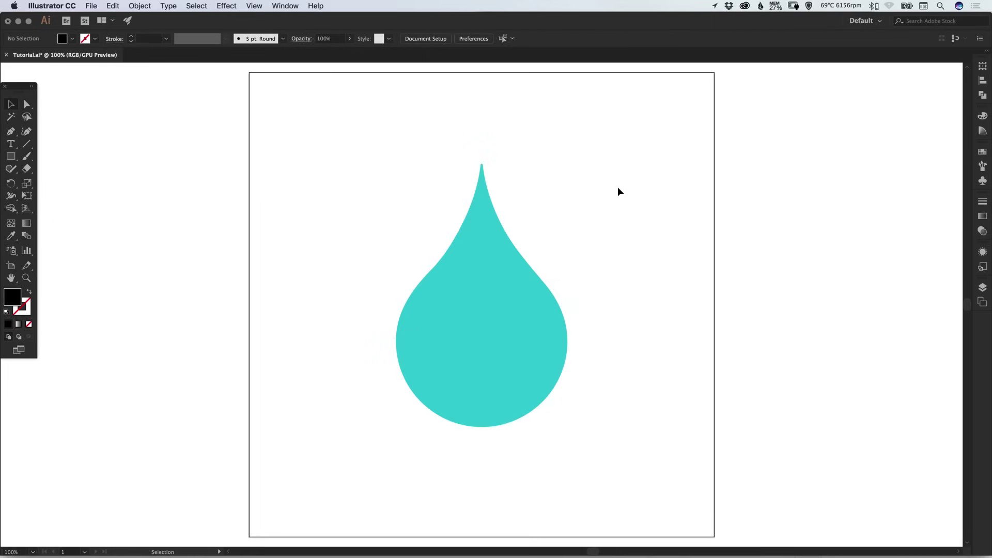
# Add a text object reading 'Water' beside the drop
pyautogui.press('t')
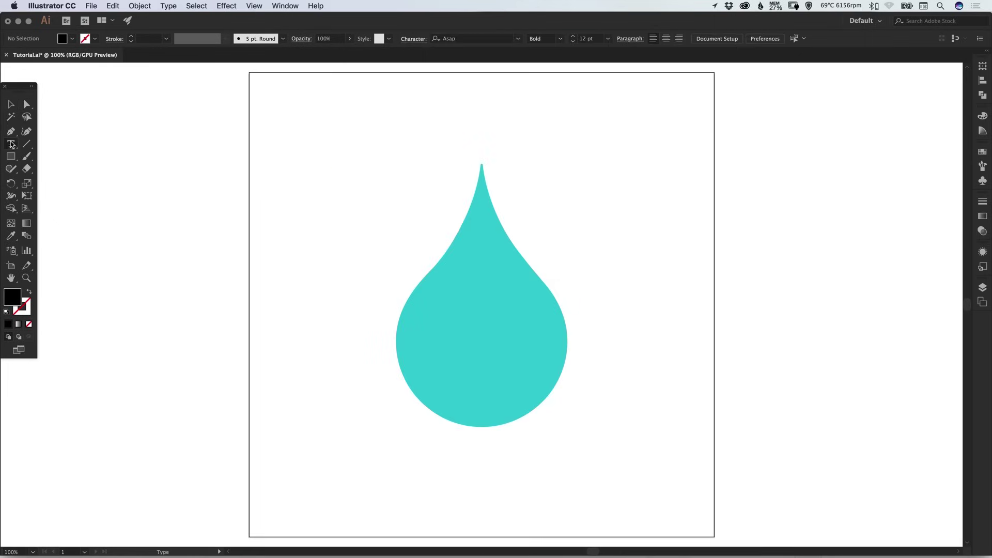
pyautogui.click(308, 204)
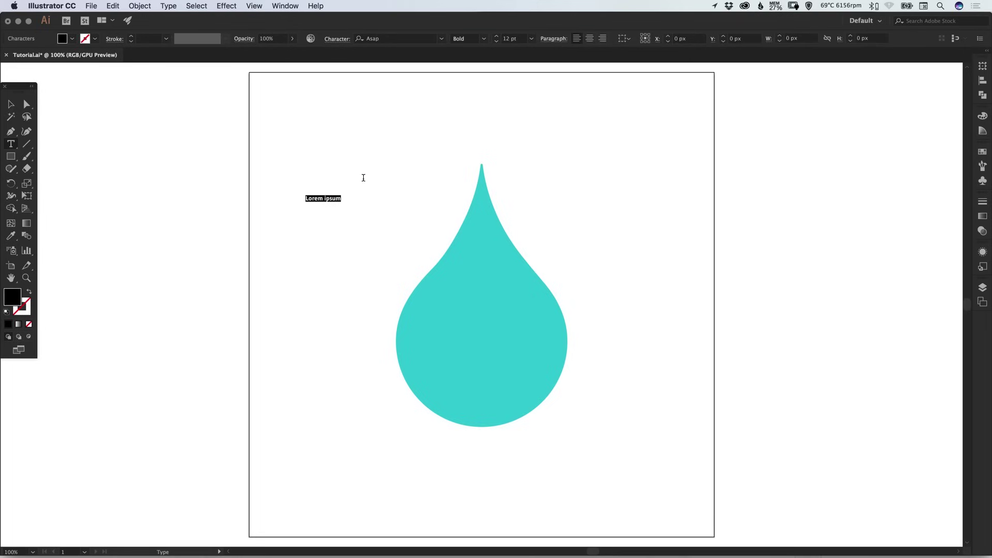
pyautogui.write('Water')
pyautogui.press('Escape')
# Enlarge the Water text to about 123 pt, move it near the artboard top, and select the drop
pyautogui.moveTo(322, 203); pyautogui.dragTo(452, 287)
pyautogui.moveTo(449, 243); pyautogui.dragTo(424, 198)
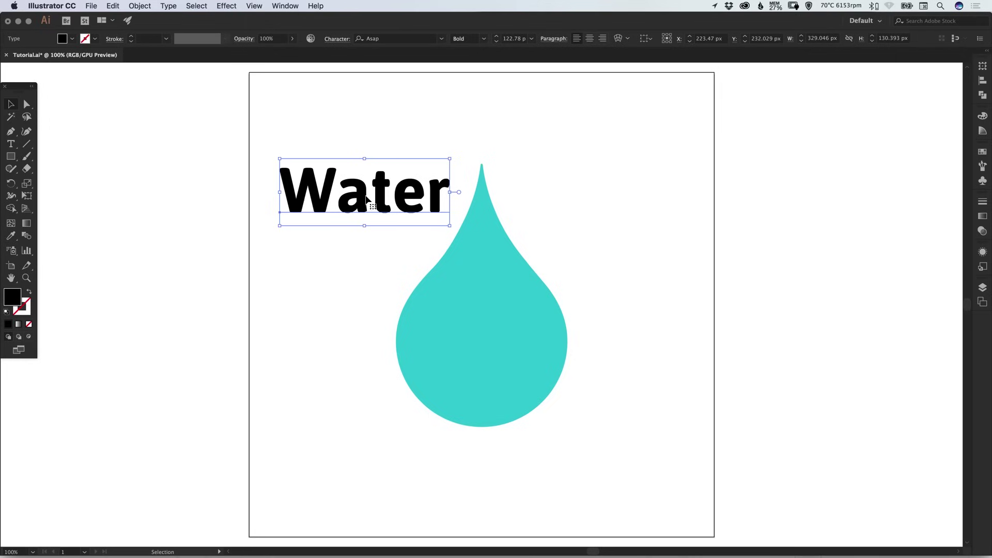
pyautogui.moveTo(379, 197); pyautogui.dragTo(371, 128)
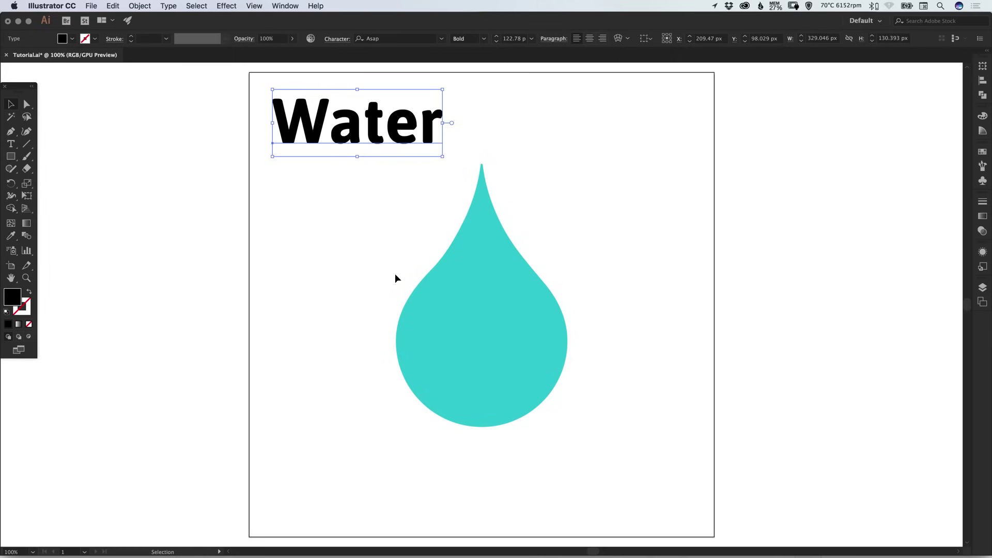
pyautogui.moveTo(364, 241); pyautogui.dragTo(545, 403)
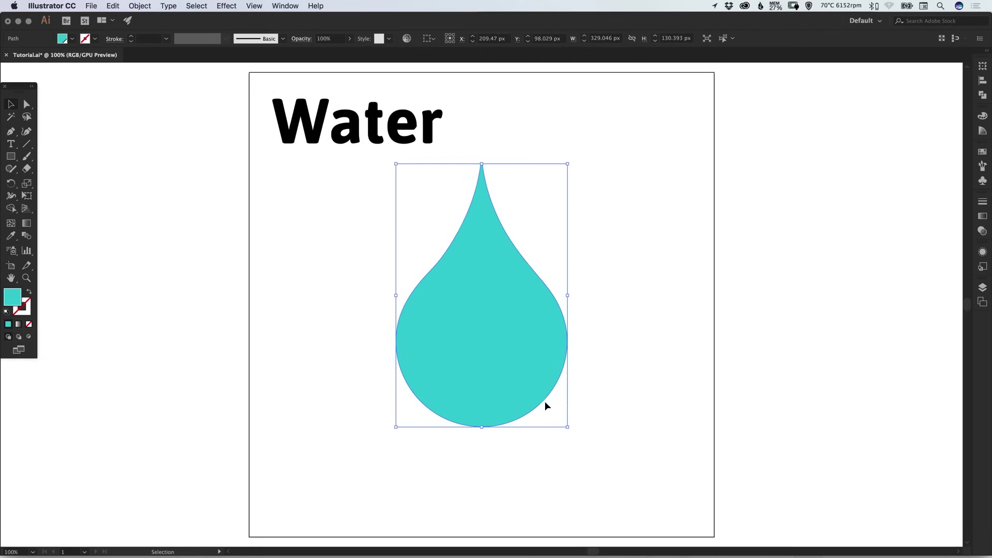
# Bring the teal drop in front of the text with Object > Arrange > Bring to Front
pyautogui.click(139, 5)
pyautogui.moveTo(148, 28)
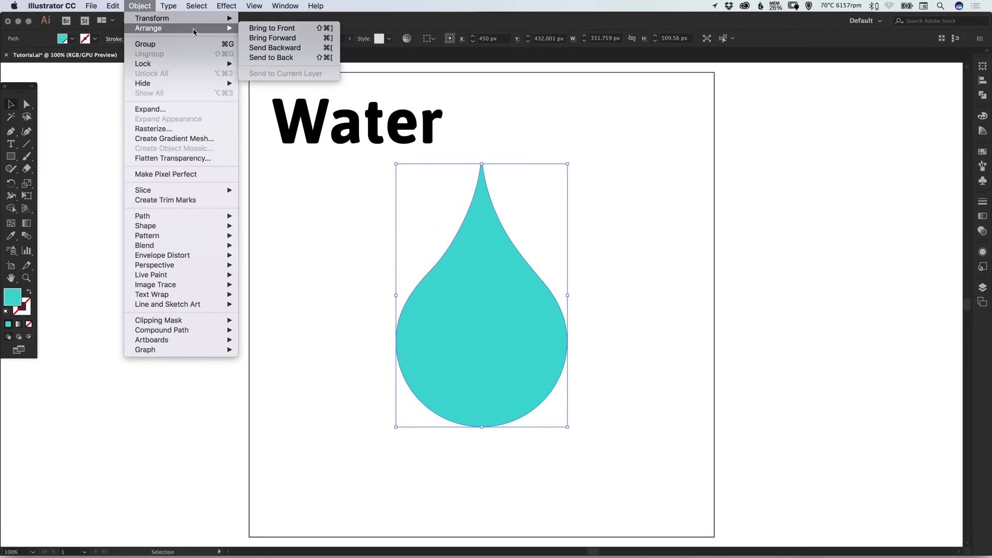
pyautogui.click(279, 29)
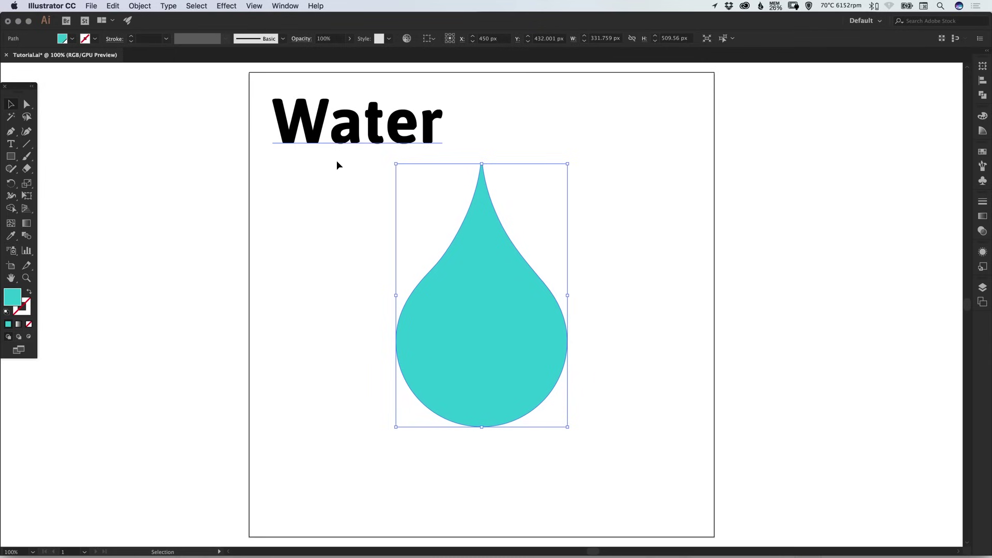
# Select the Water text and drop together and apply Envelope Distort > Make with Top Object
pyautogui.moveTo(338, 126); pyautogui.dragTo(358, 154)
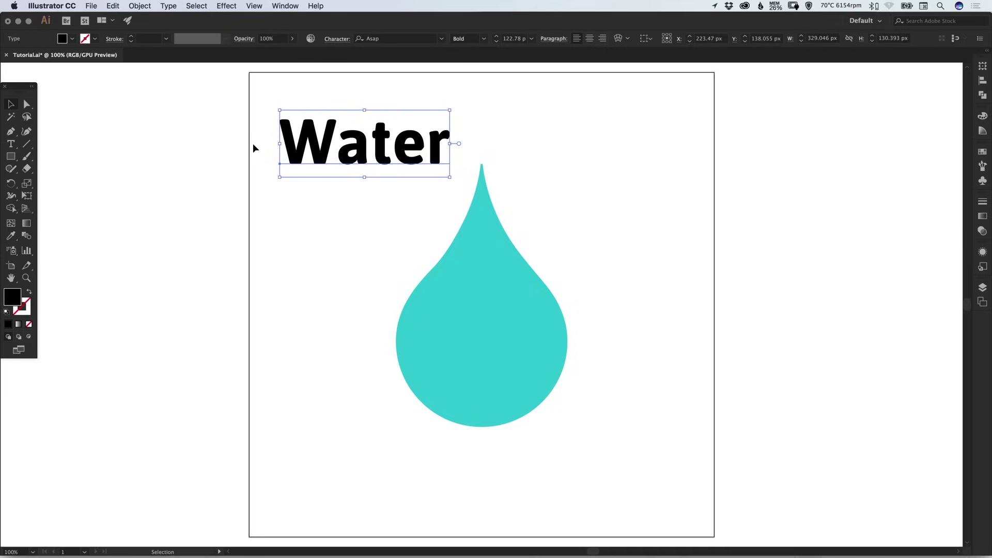
pyautogui.moveTo(253, 96); pyautogui.dragTo(616, 445)
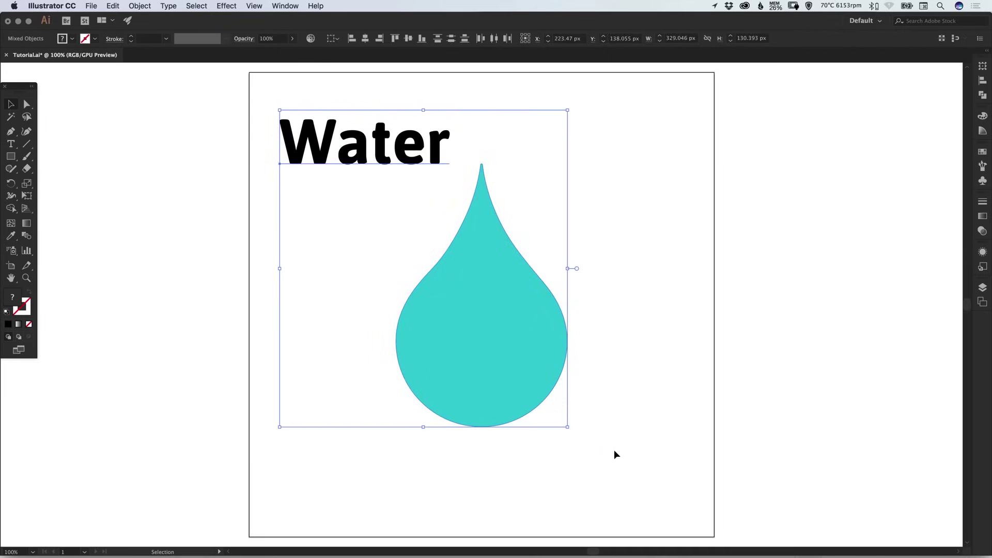
pyautogui.click(140, 5)
pyautogui.moveTo(189, 256)
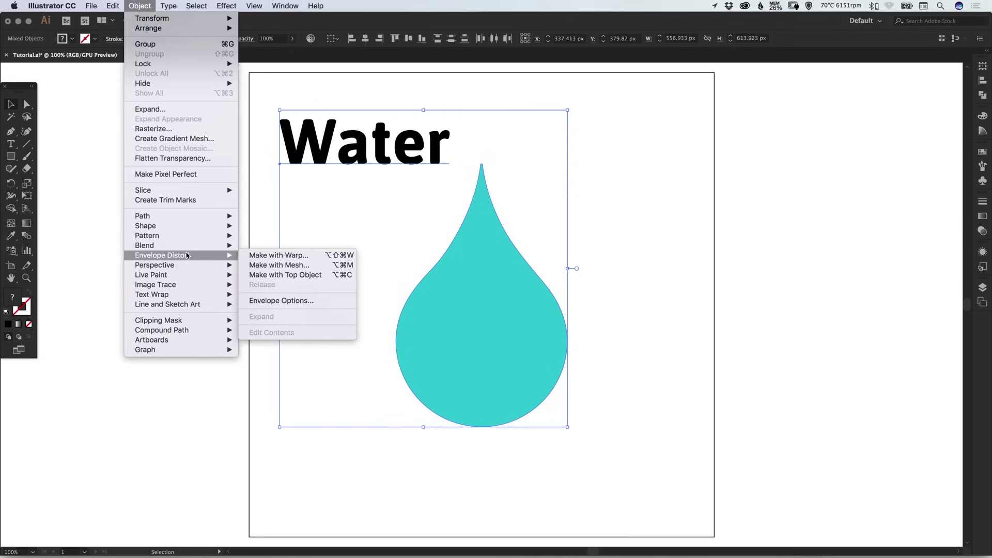
pyautogui.click(311, 280)
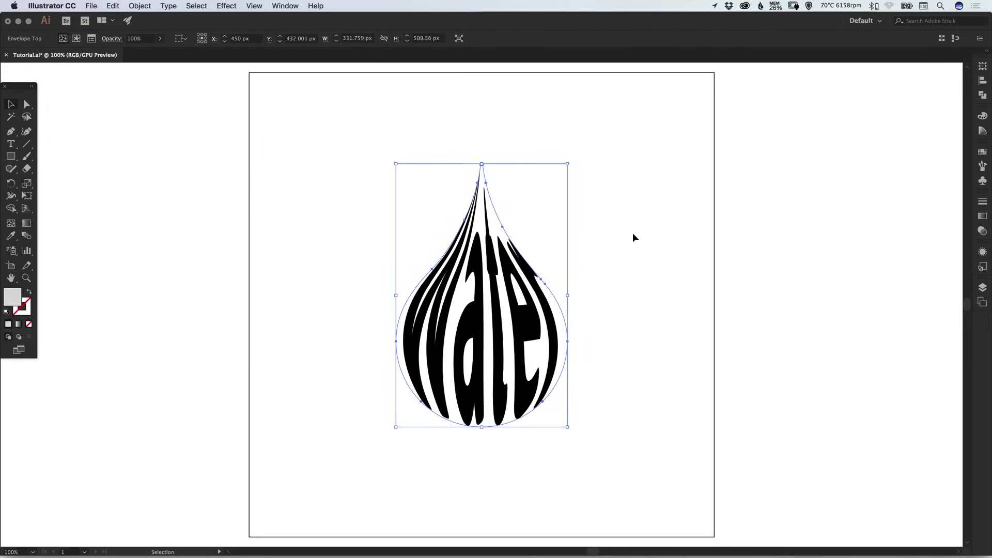
pyautogui.click(636, 269)
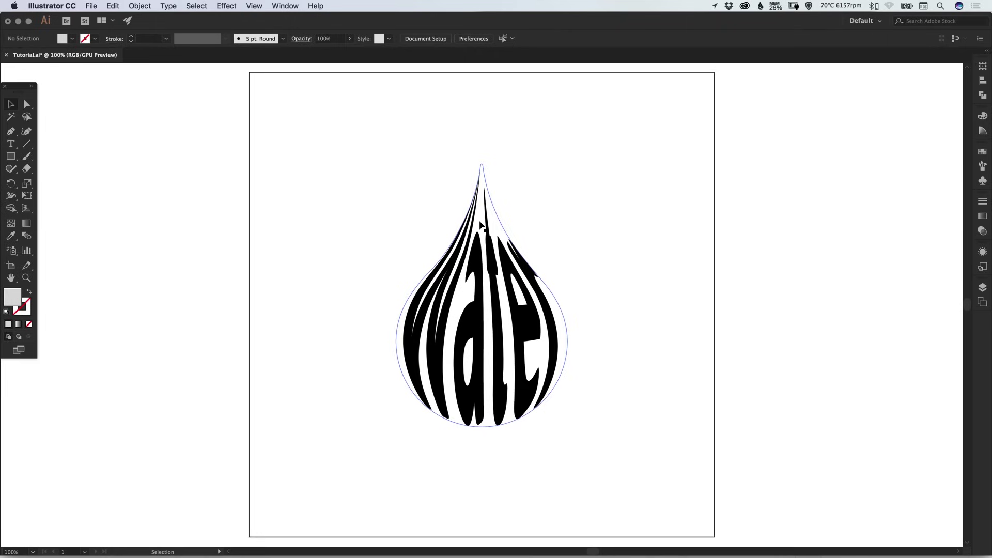
pyautogui.doubleClick(484, 317)
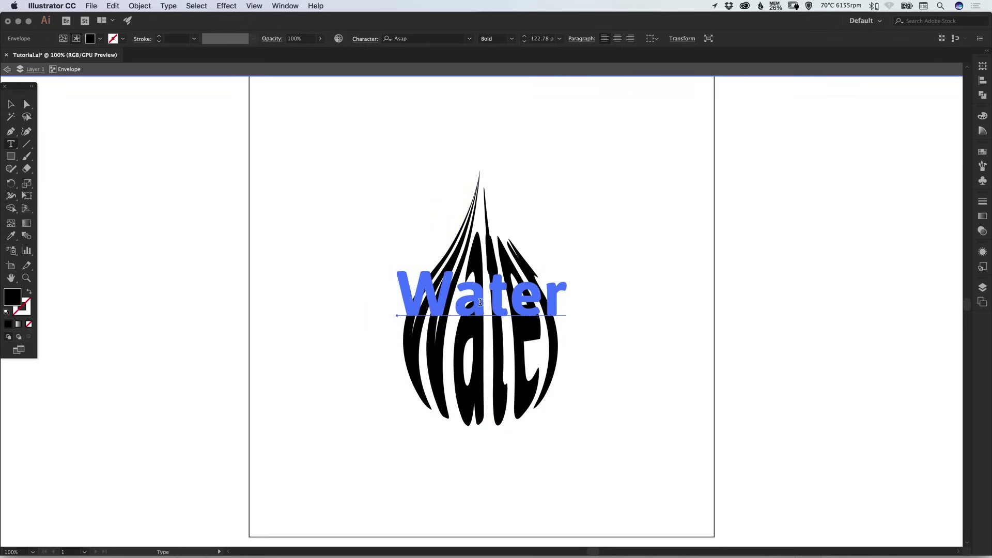
pyautogui.doubleClick(481, 302)
pyautogui.write('Hello')
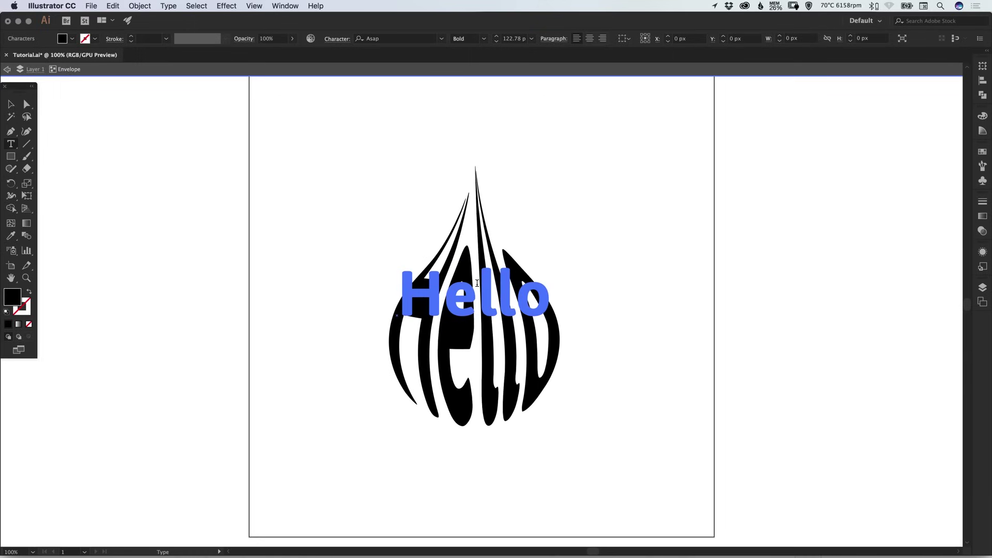
pyautogui.click(11, 104)
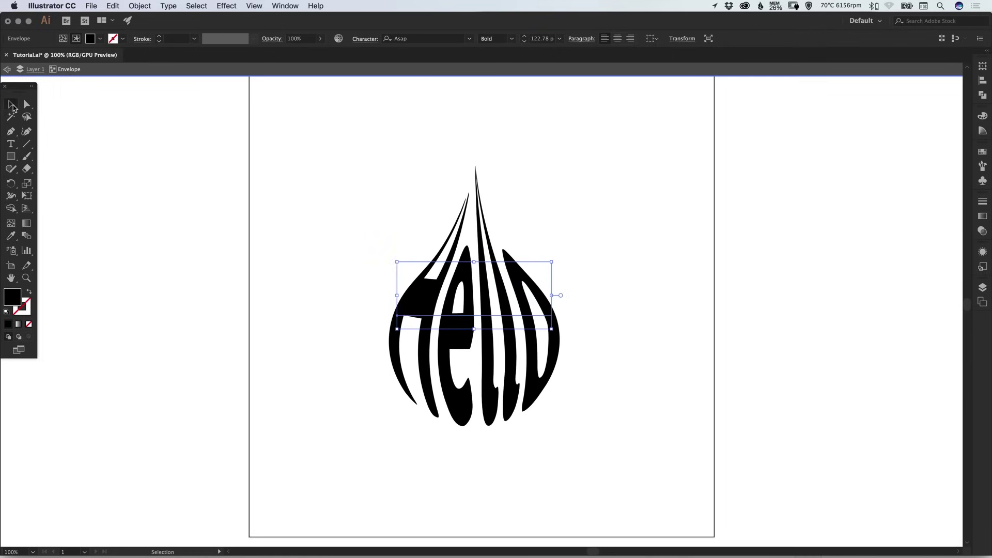
pyautogui.press('super+z')
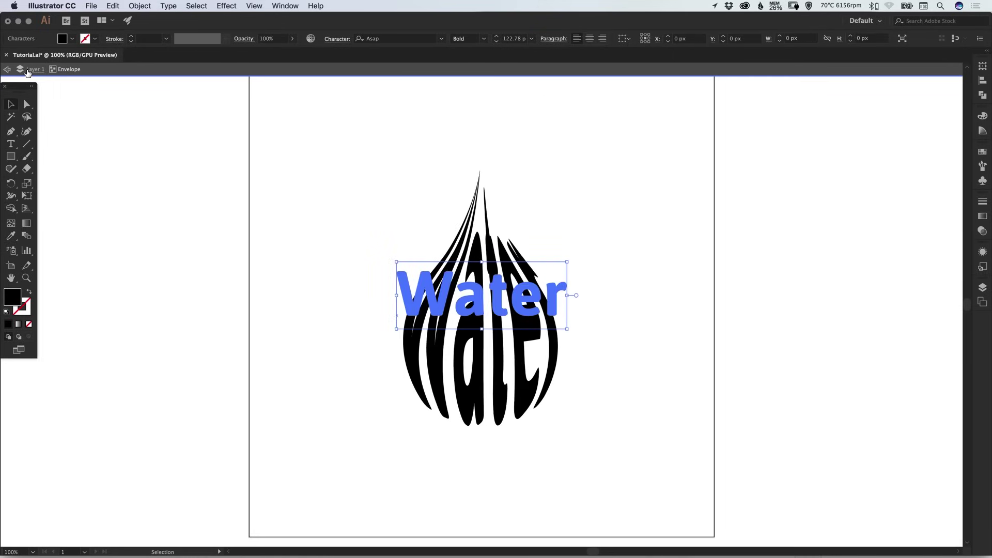
pyautogui.click(12, 69)
pyautogui.click(12, 70)
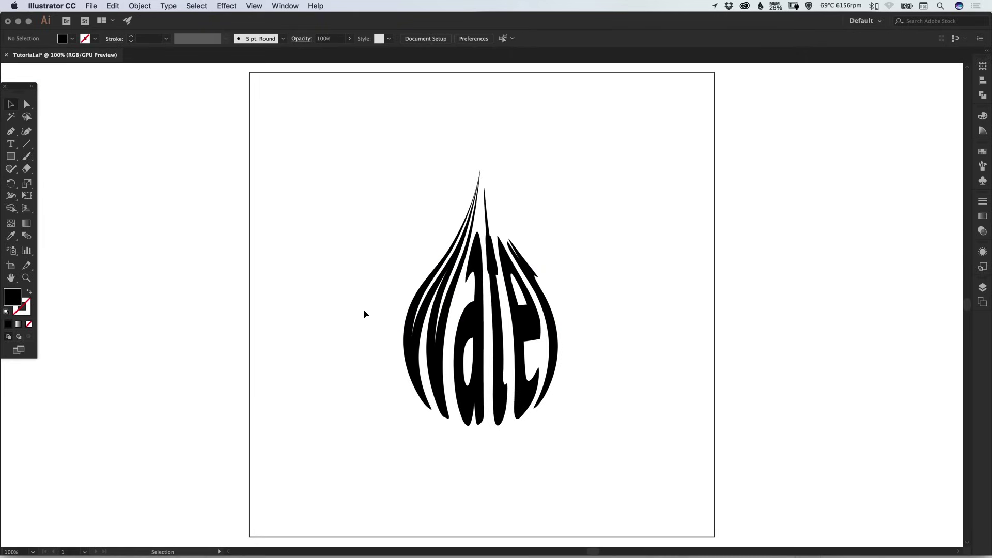
pyautogui.click(416, 310)
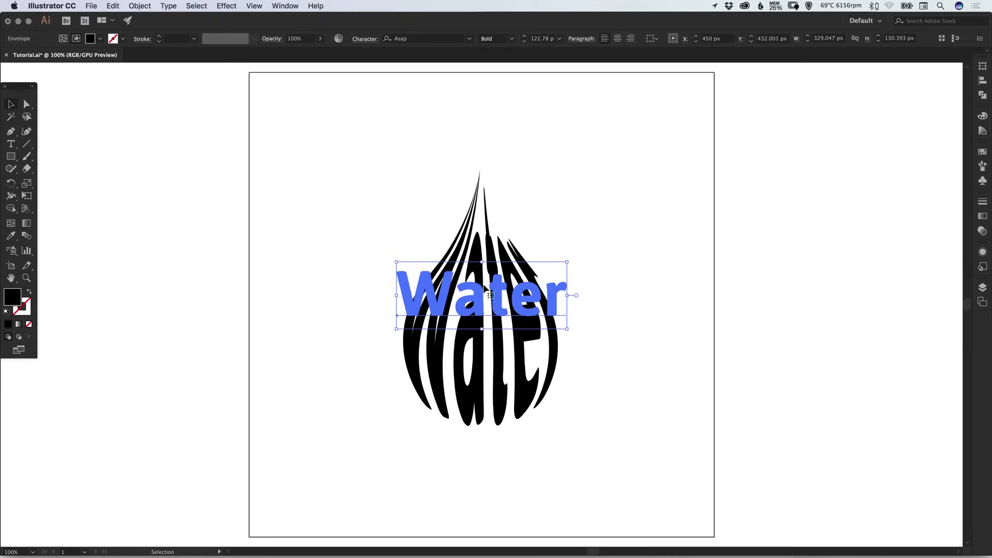
pyautogui.click(983, 152)
# Apply the teal swatch to the warped lettering, then reselect the Water envelope
pyautogui.click(884, 179)
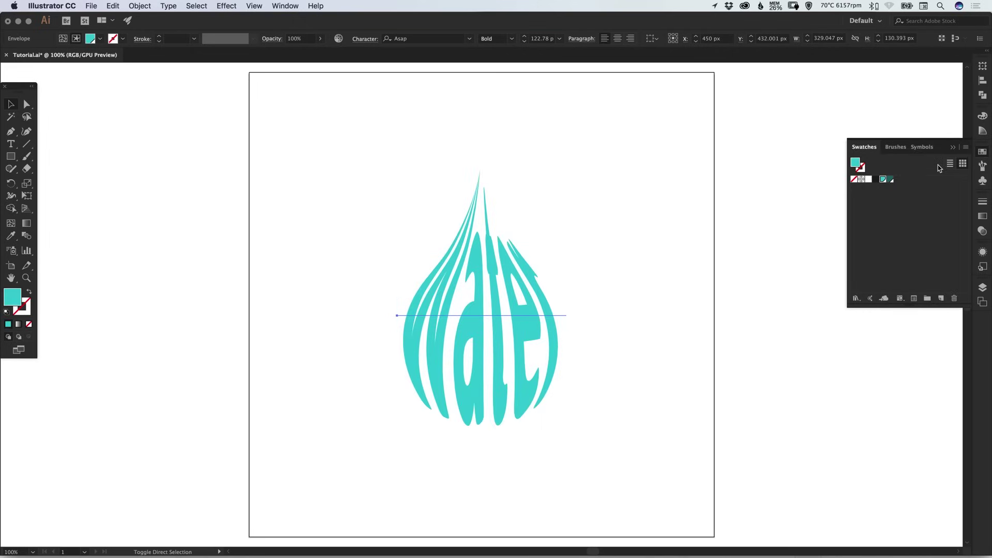
pyautogui.click(982, 150)
pyautogui.click(643, 244)
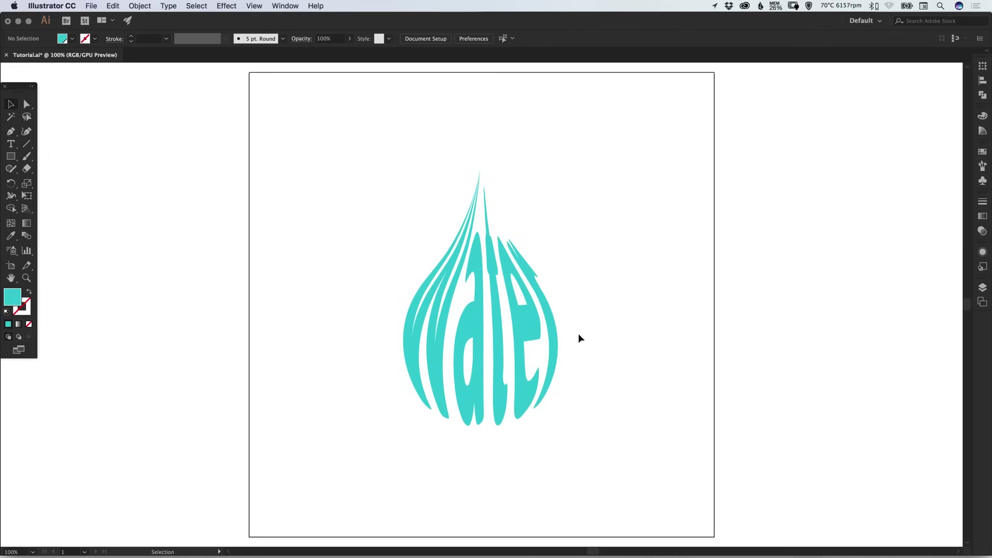
pyautogui.press('super+v')
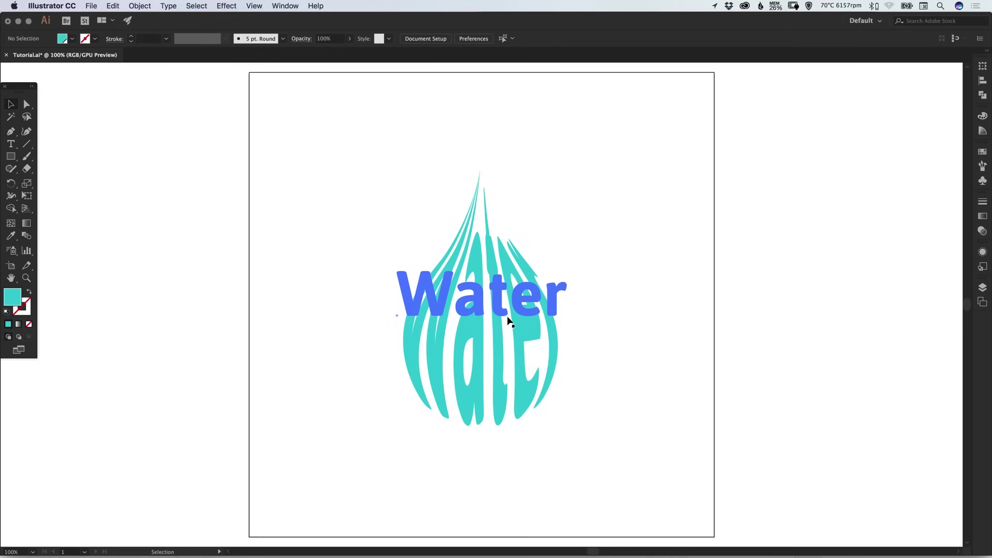
pyautogui.click(489, 301)
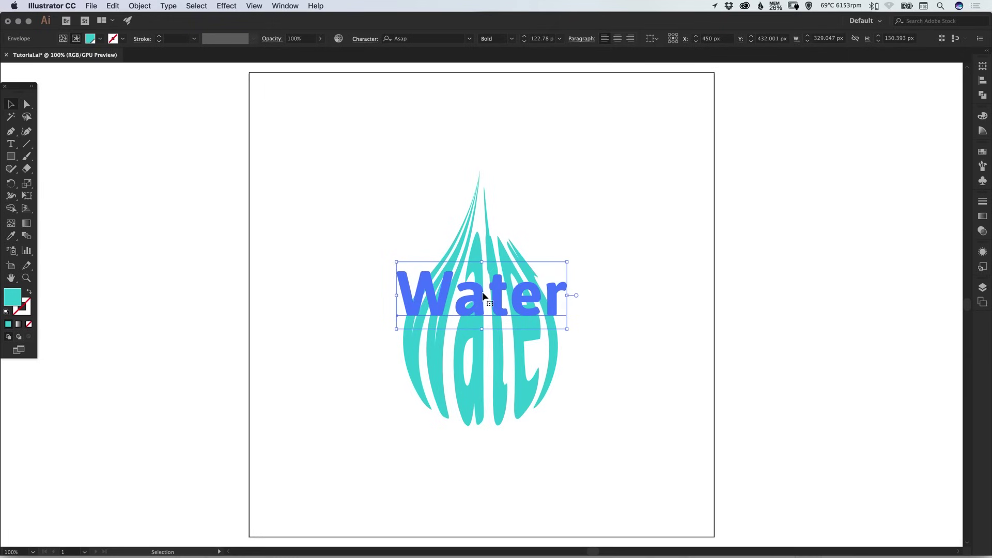
# Expand the envelope with Object and Fill checked, then check the paths in Outline view
pyautogui.click(139, 6)
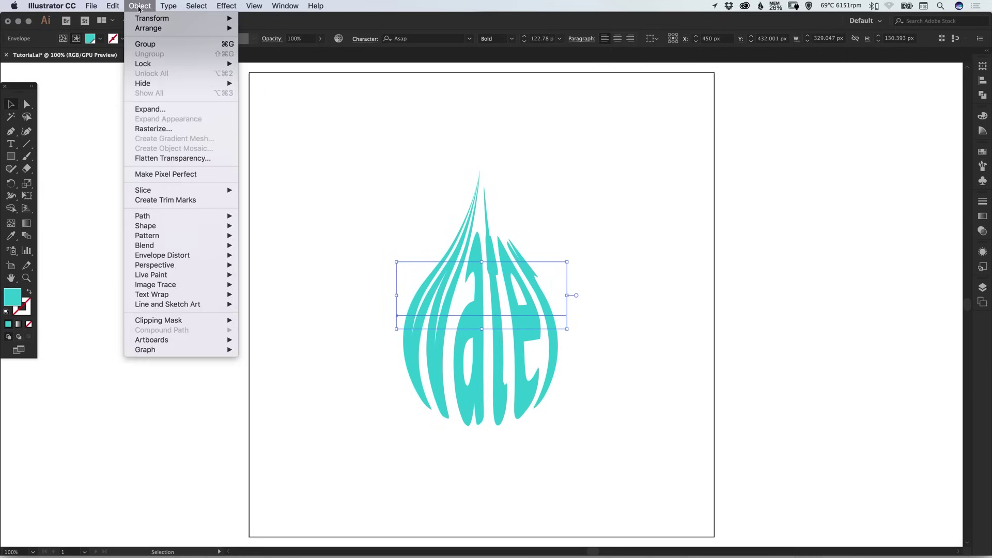
pyautogui.click(150, 109)
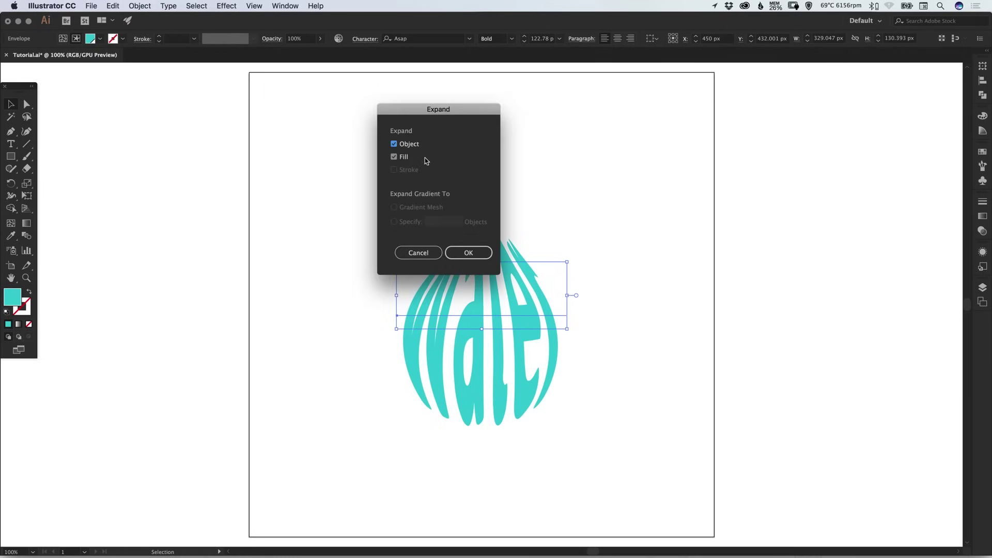
pyautogui.click(469, 253)
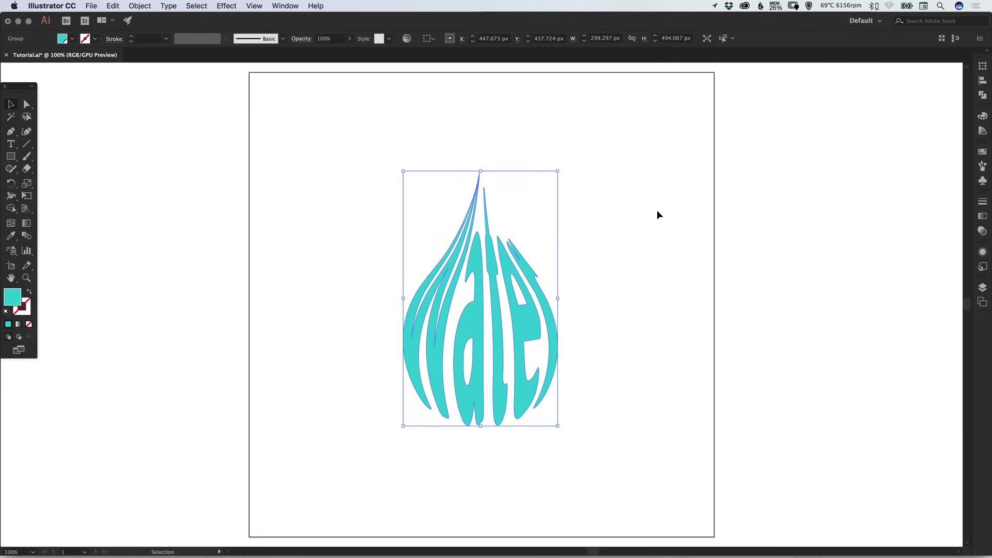
pyautogui.press('super+y')
pyautogui.click(665, 222)
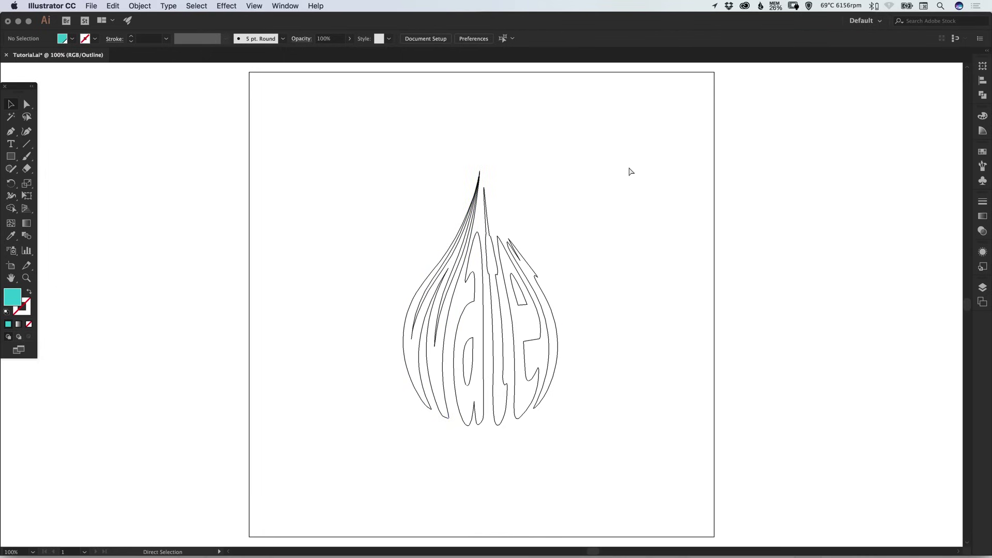
pyautogui.press('super+y')
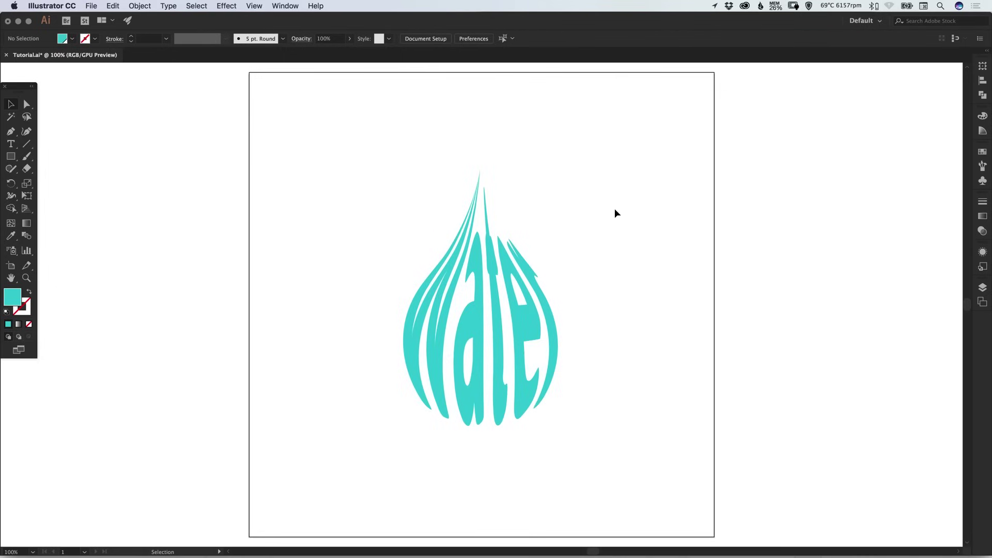
# Select the expanded lettering group and expand the docked panels to full size
pyautogui.click(474, 295)
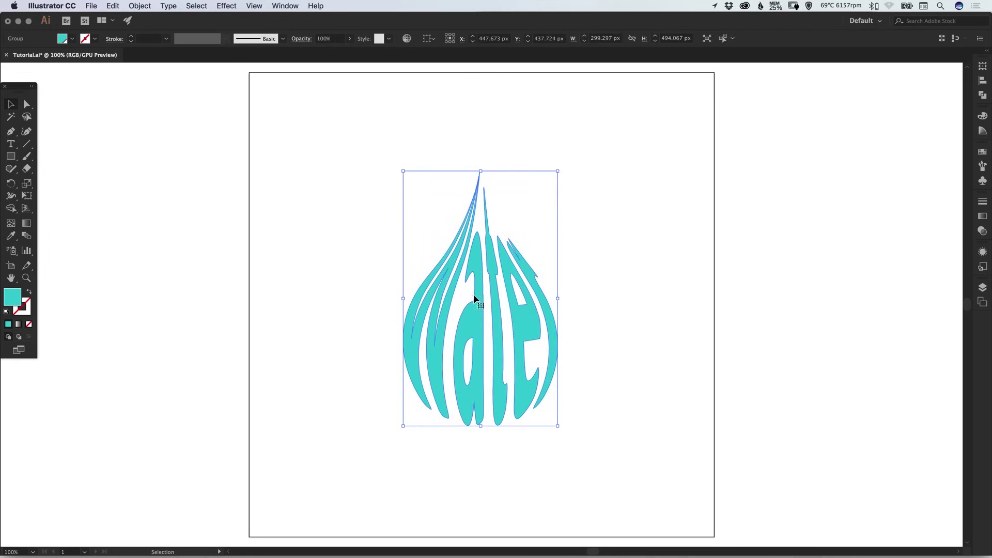
pyautogui.click(989, 54)
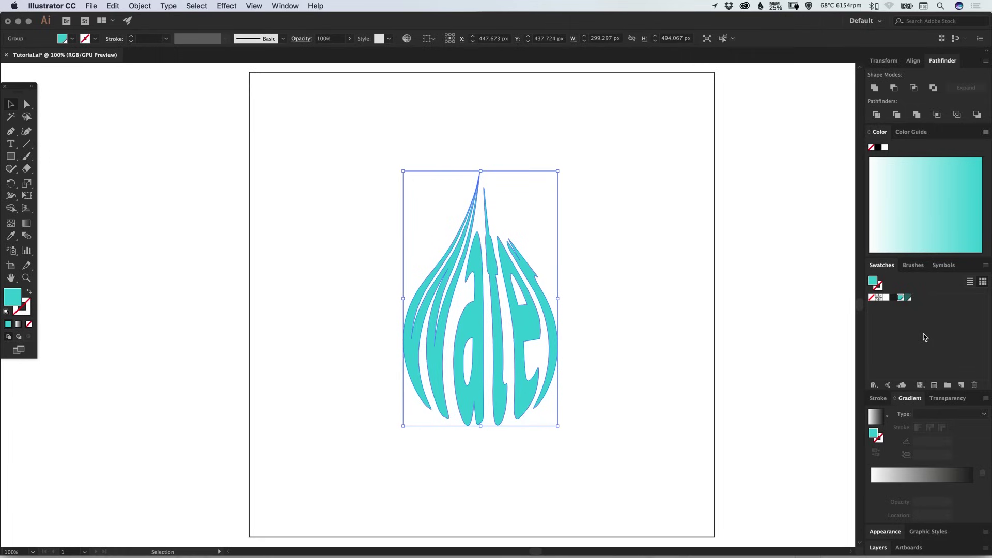
# Pick the teal swatch, then apply a linear gradient fill to the lettering
pyautogui.click(900, 299)
pyautogui.click(920, 478)
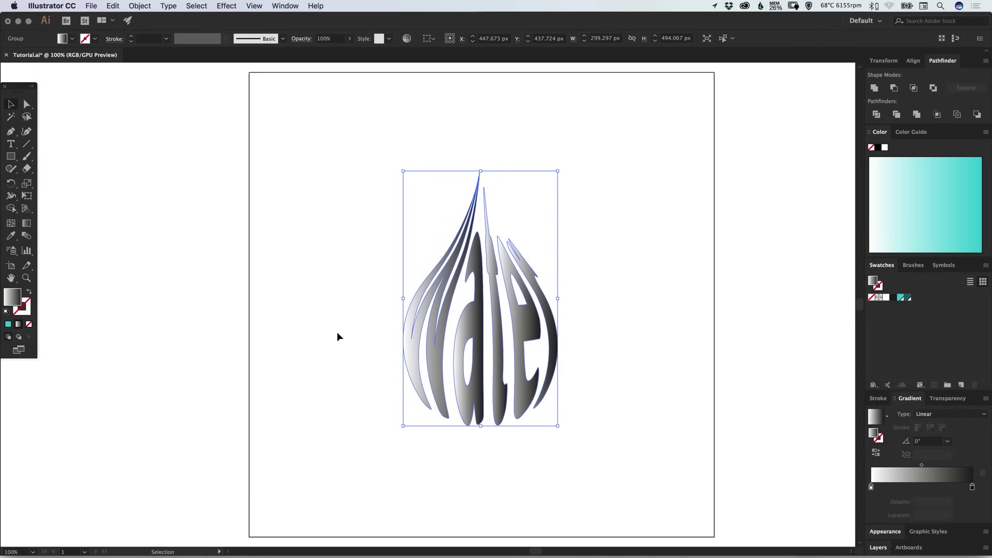
# Turn the Water letters into one compound path with Object > Compound Path > Make
pyautogui.click(140, 6)
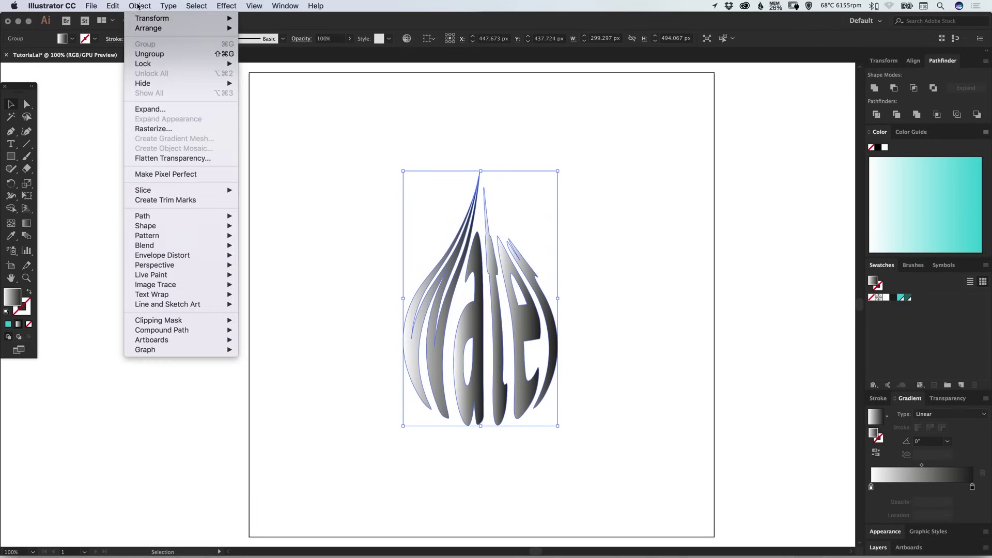
pyautogui.moveTo(218, 331)
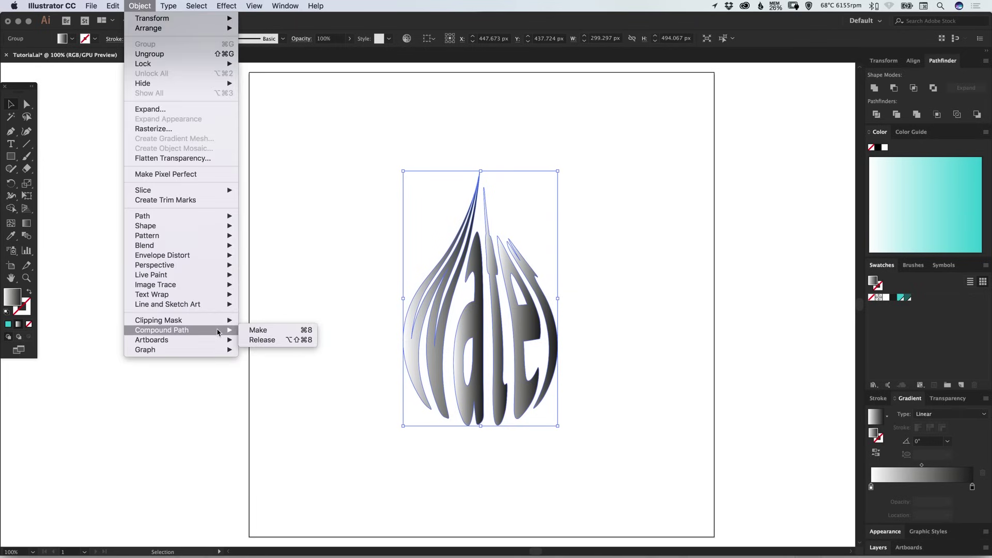
pyautogui.click(282, 333)
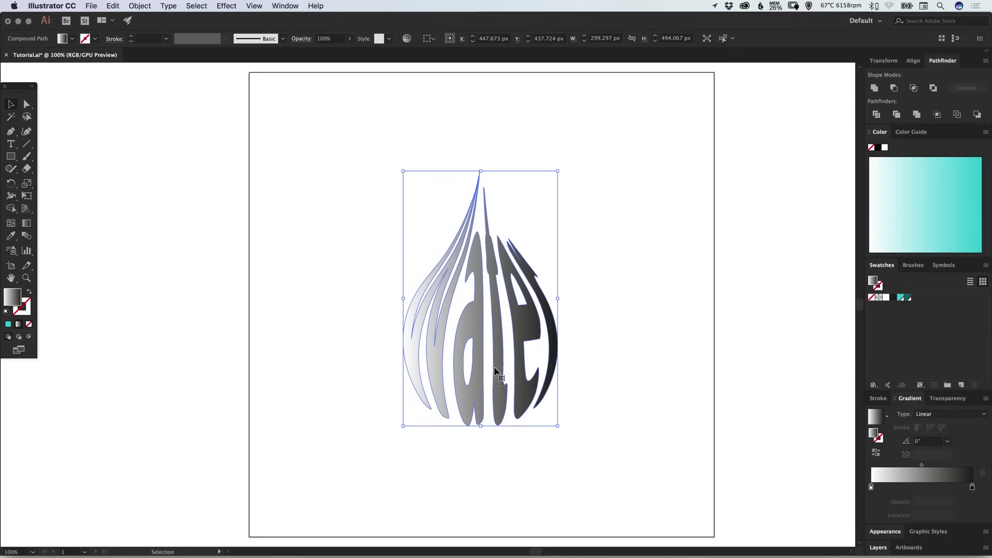
# Set the gradient stops to teal and dark teal, the angle to 90°, and reverse it
pyautogui.moveTo(901, 298); pyautogui.dragTo(872, 489)
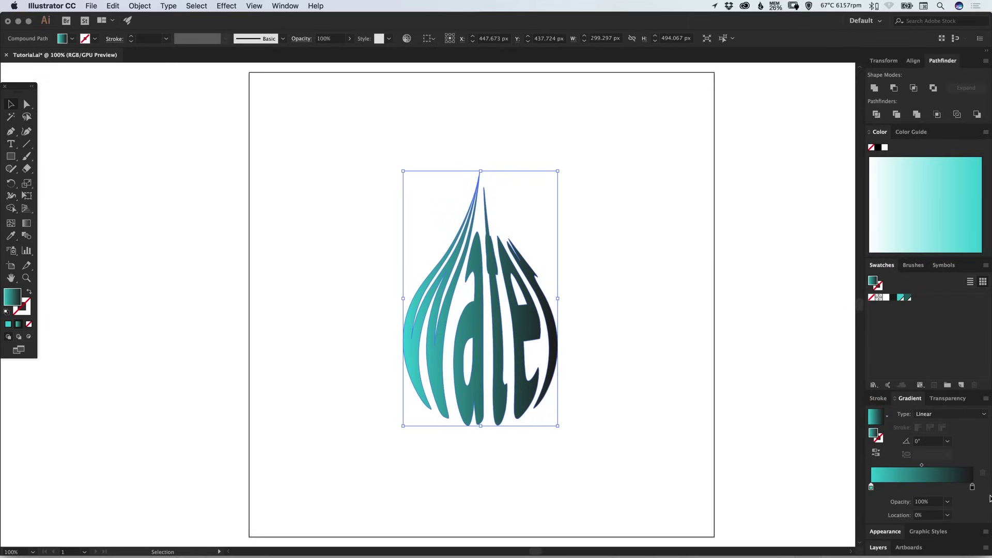
pyautogui.moveTo(907, 298); pyautogui.dragTo(975, 492)
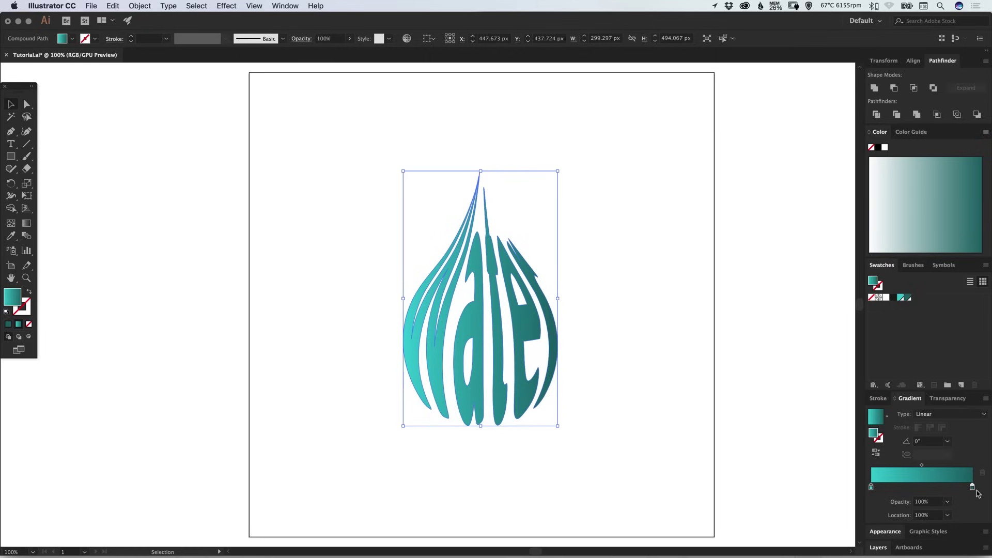
pyautogui.click(931, 442)
pyautogui.write('45')
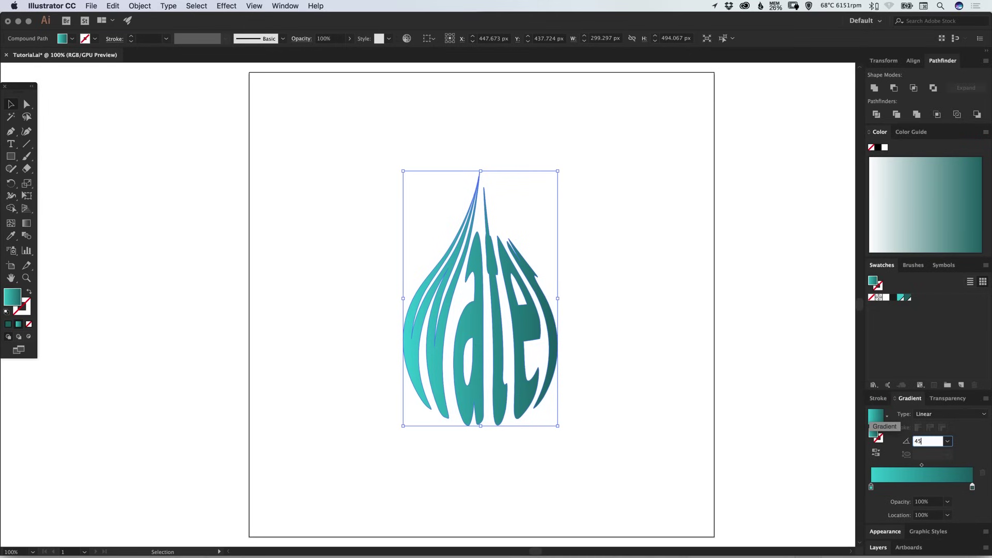
pyautogui.press('Return')
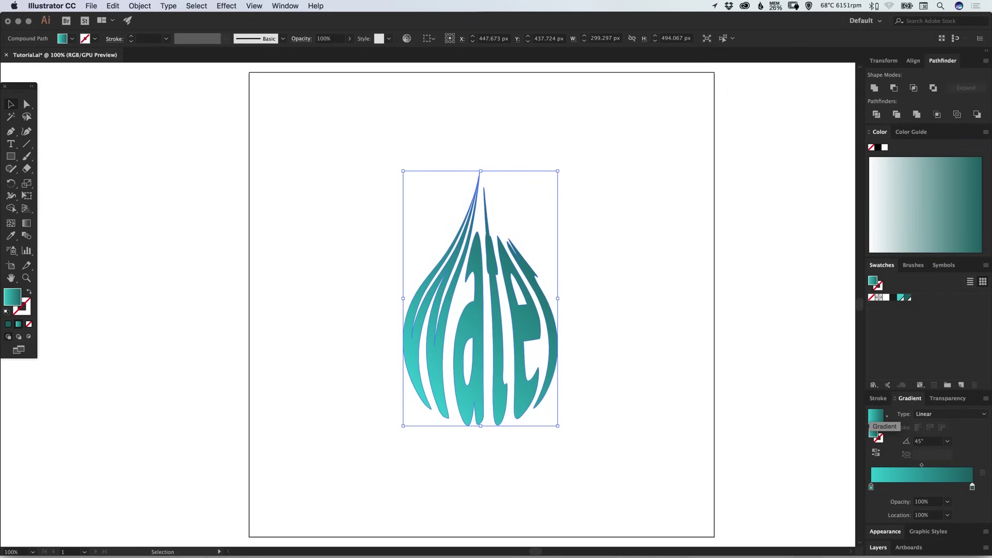
pyautogui.click(929, 441)
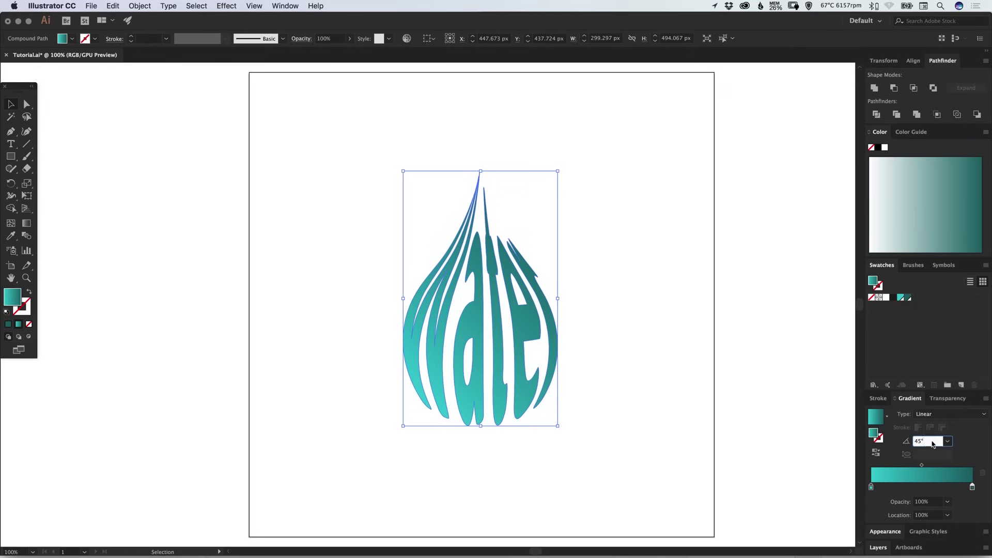
pyautogui.write('90')
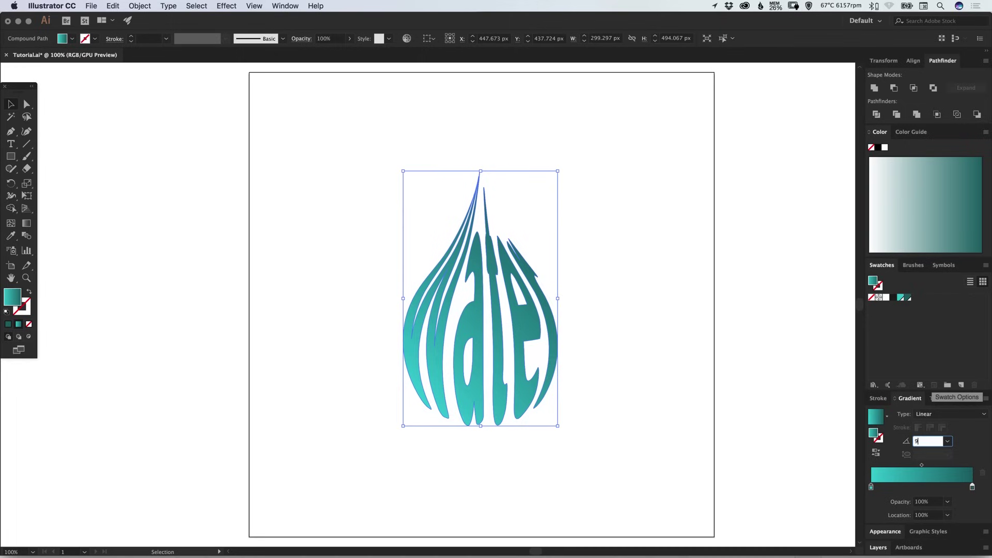
pyautogui.press('Return')
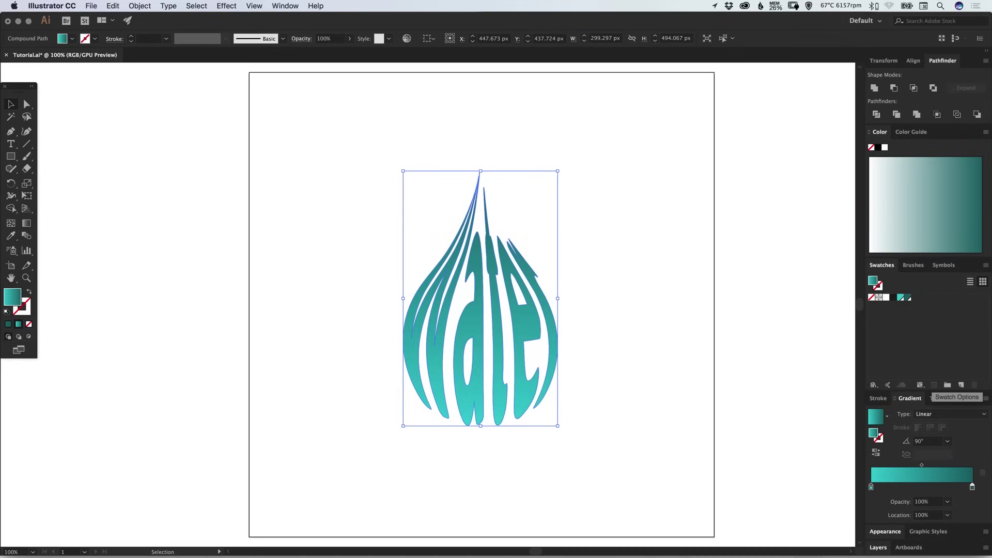
pyautogui.click(876, 455)
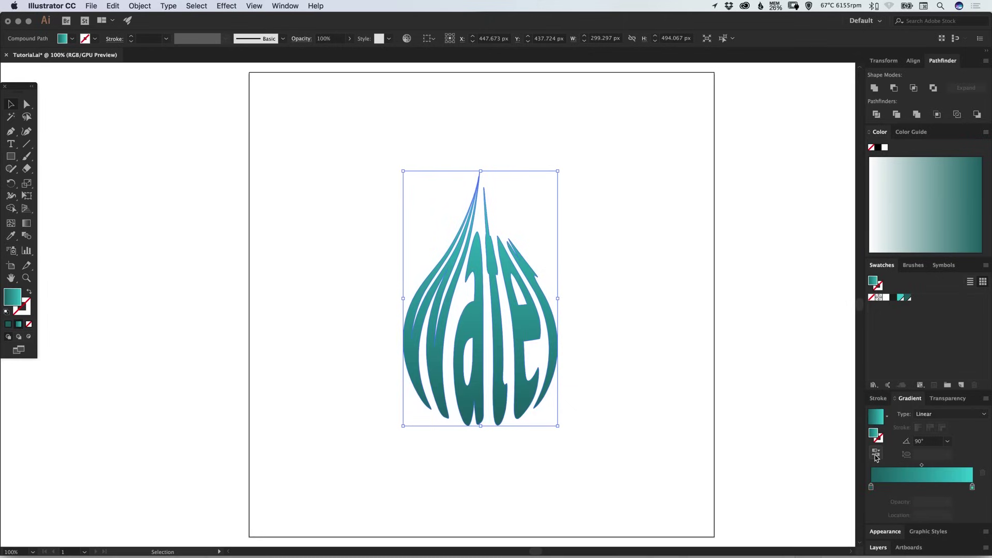
# Reverse the gradient again so dark teal is on top, then deselect to view the result
pyautogui.click(877, 454)
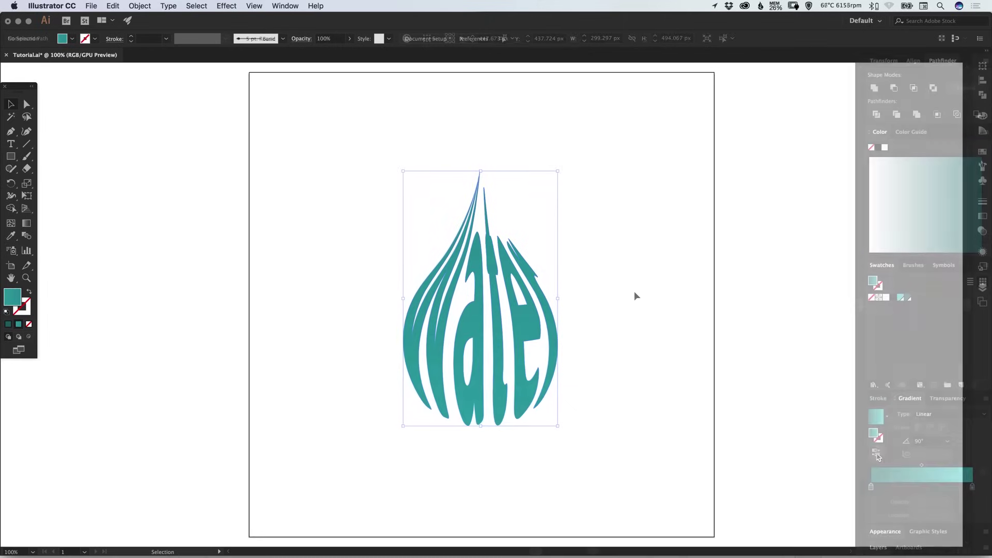
pyautogui.click(635, 293)
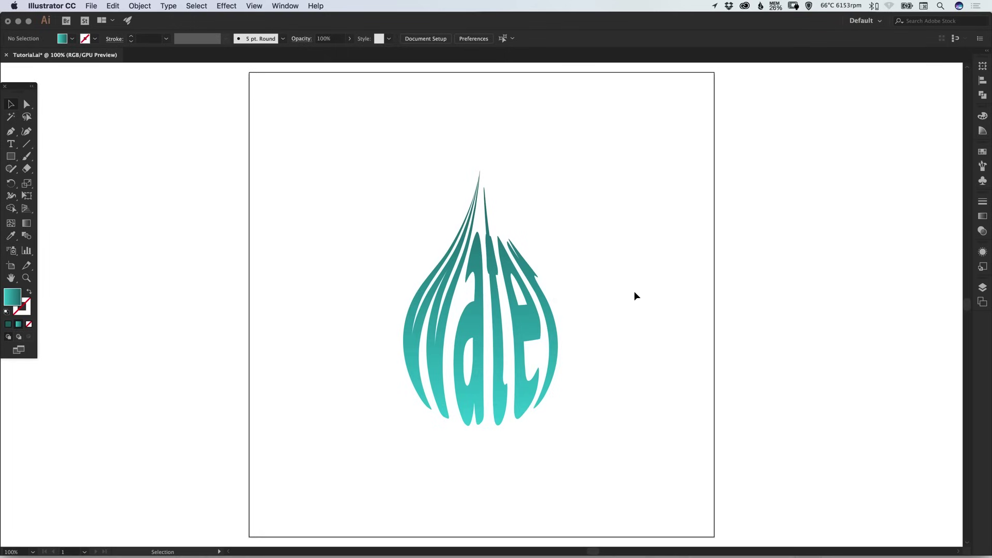